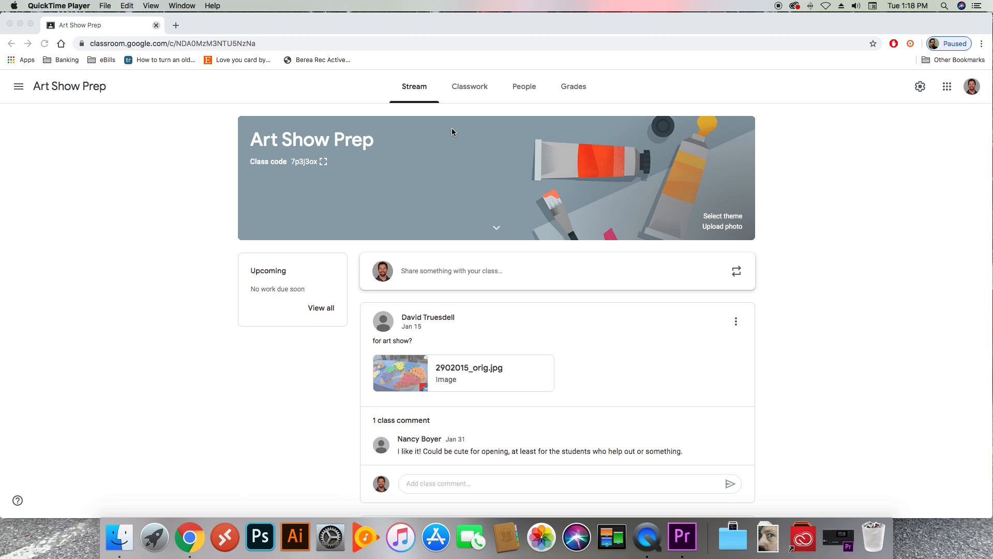
Create a new assignment in the class's classwork and title it "Homework for 3/18/20"
{"action": "left_click", "coordinate": [471, 89]}
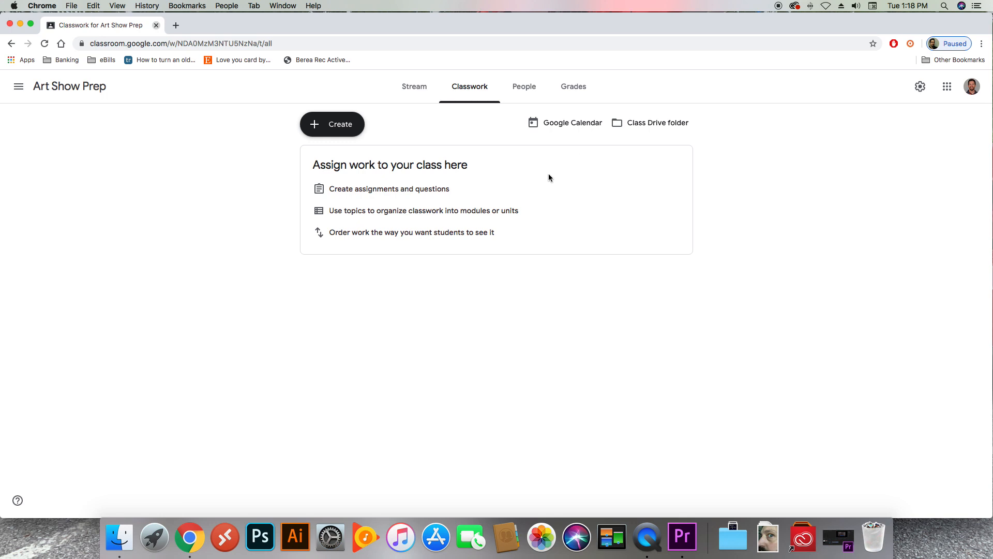
{"action": "left_click", "coordinate": [320, 128]}
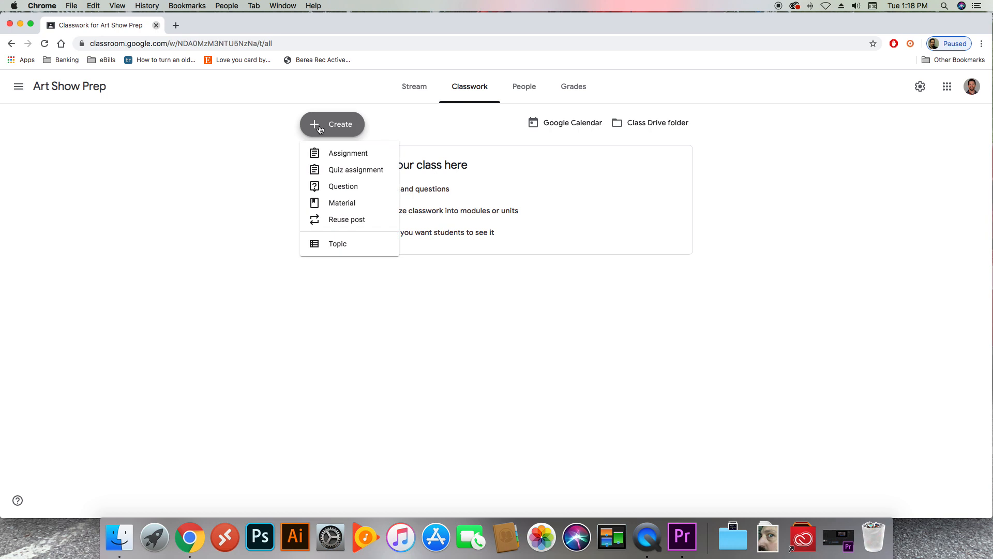
{"action": "left_click", "coordinate": [359, 155]}
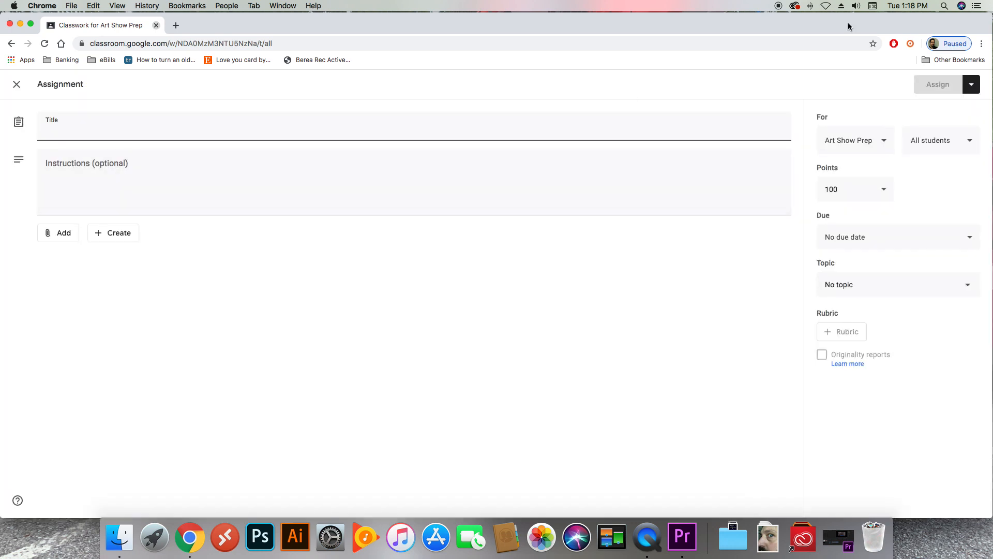
{"action": "type", "text": "Homework f"}
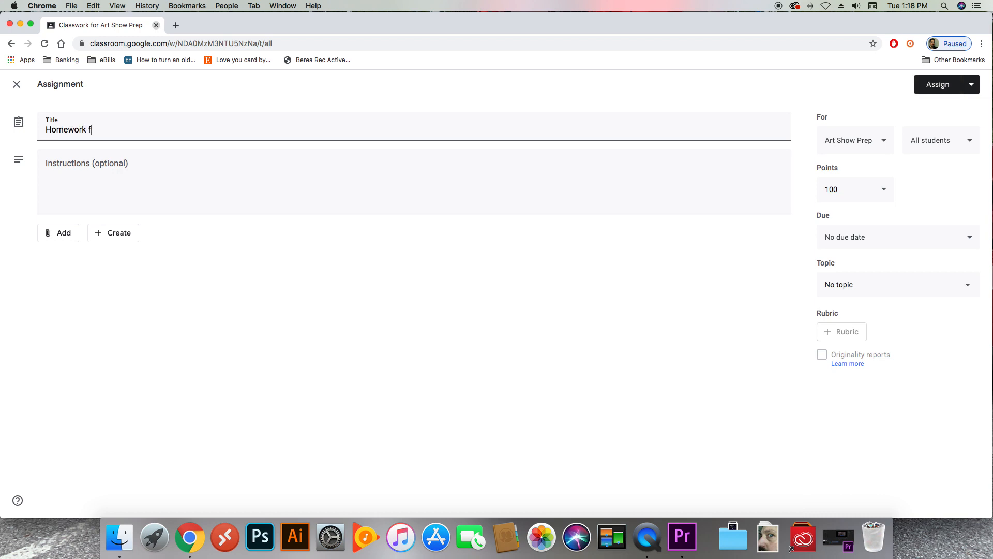
{"action": "type", "text": "or 3/18/20"}
Enter the assignment instructions "Please complete the document questions"
{"action": "left_click", "coordinate": [60, 157]}
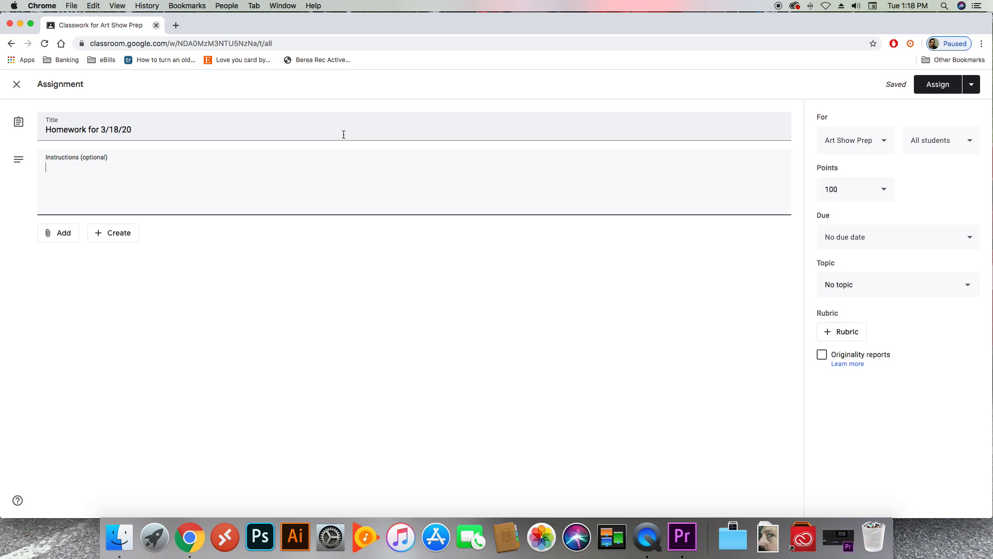
{"action": "type", "text": "Please complet e the "}
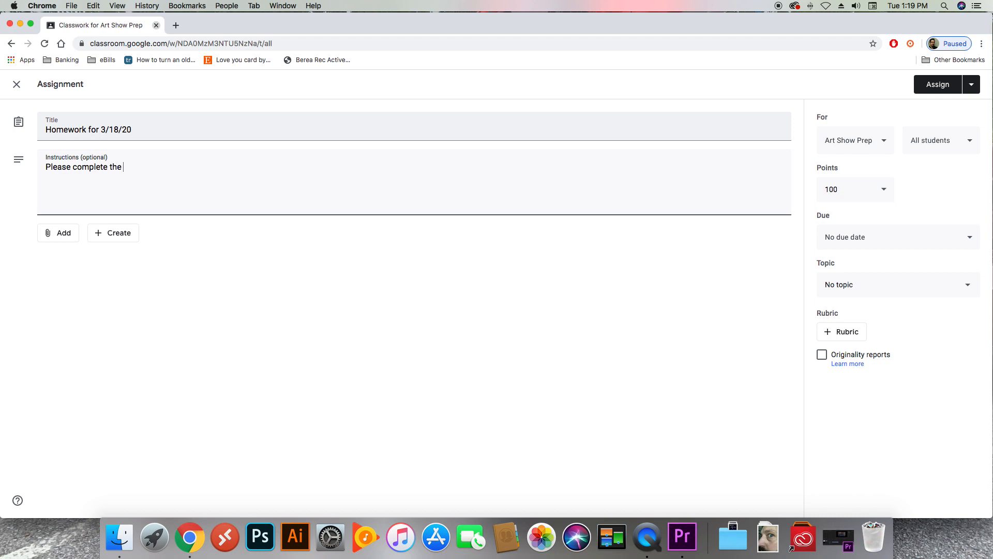
{"action": "type", "text": "document questions"}
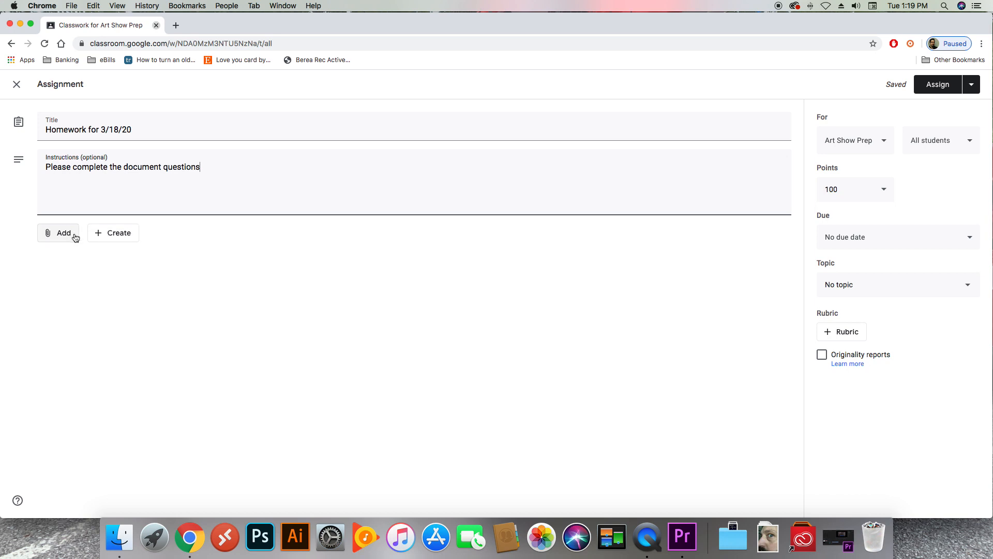
Create a new Google Docs attachment for the assignment and name the document "3/18/20 Homework"
{"action": "left_click", "coordinate": [59, 235]}
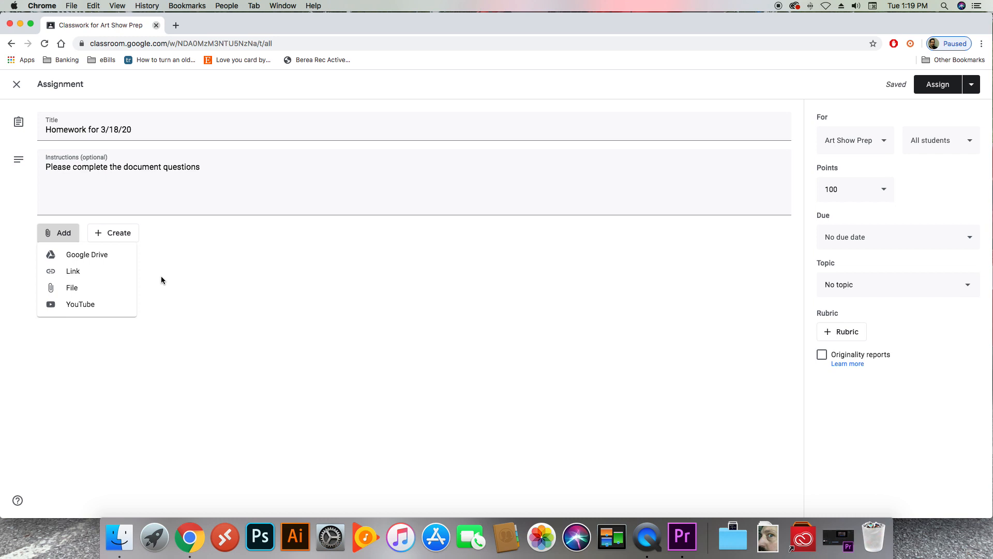
{"action": "left_click", "coordinate": [64, 238]}
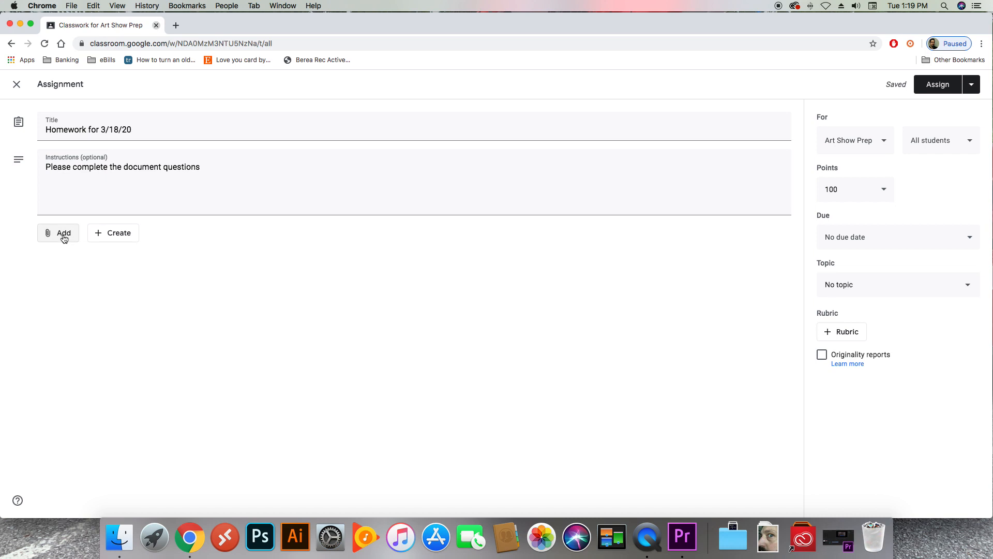
{"action": "left_click", "coordinate": [113, 234]}
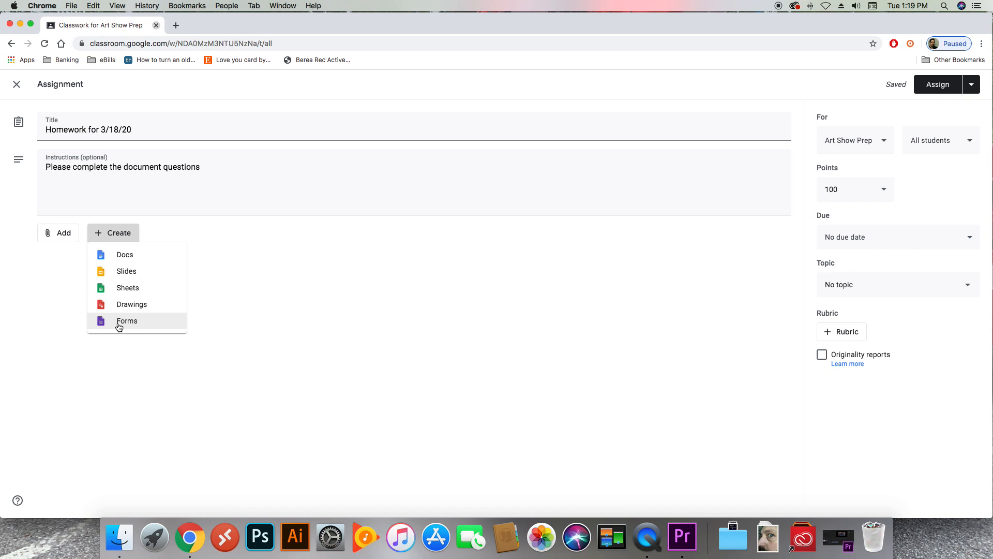
{"action": "left_click", "coordinate": [133, 259]}
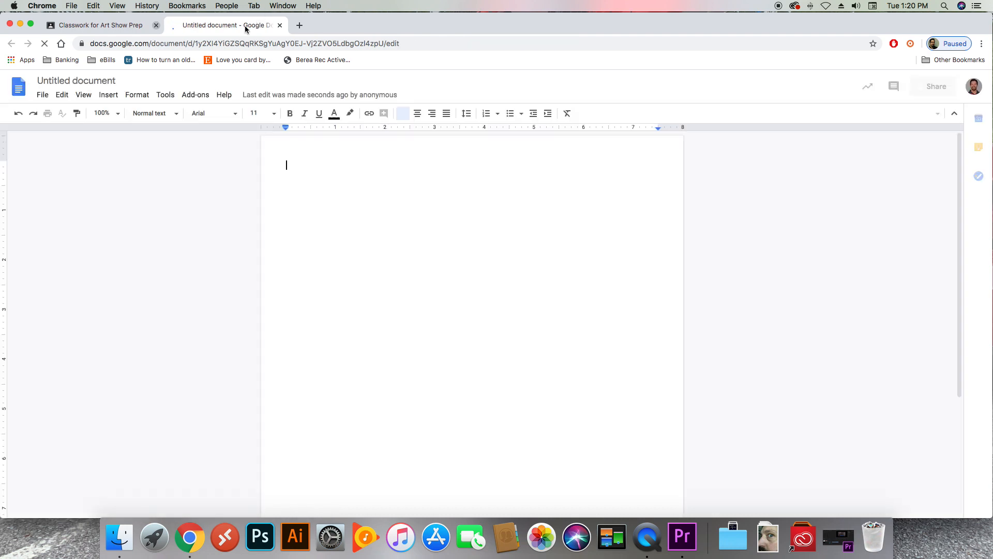
{"action": "left_click", "coordinate": [96, 82]}
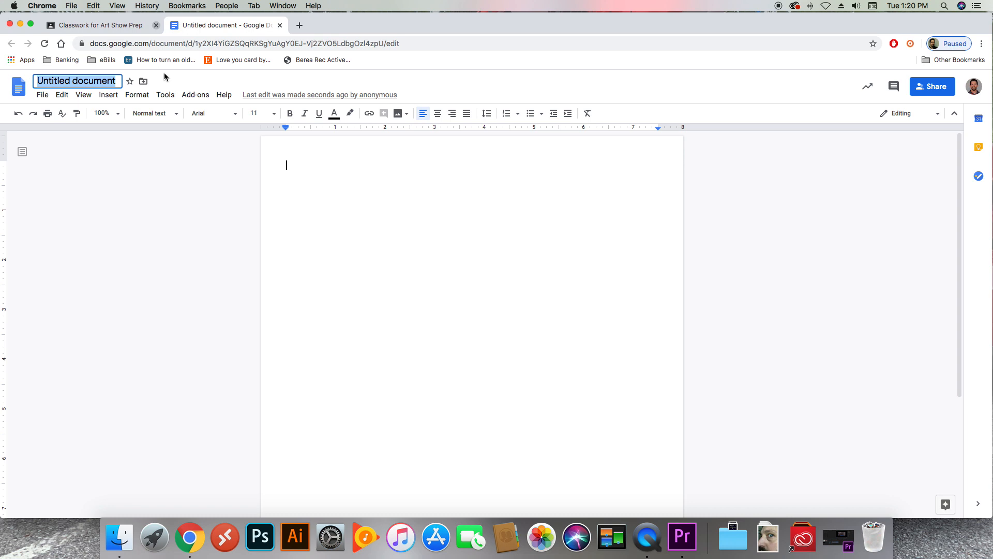
{"action": "type", "text": "3/18/"}
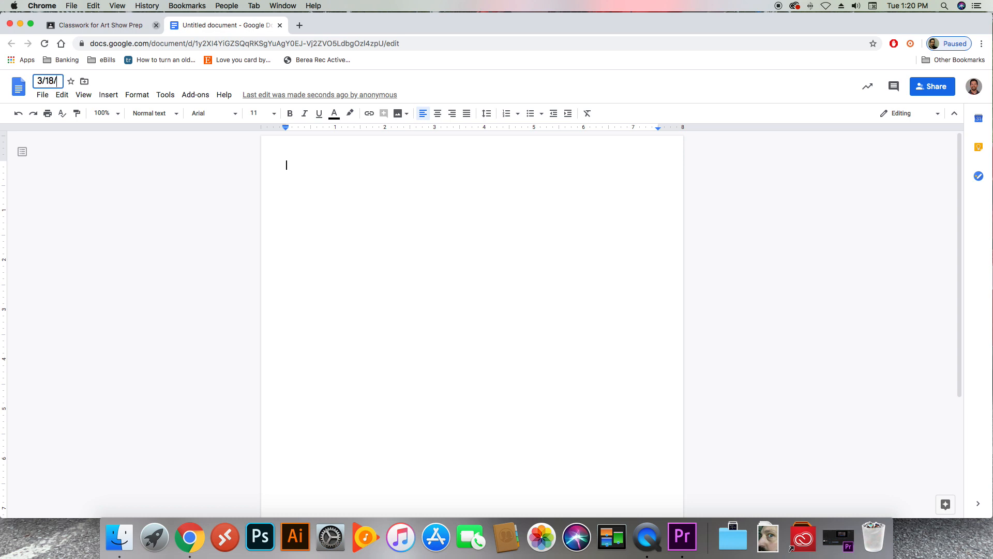
{"action": "type", "text": "20 Homework"}
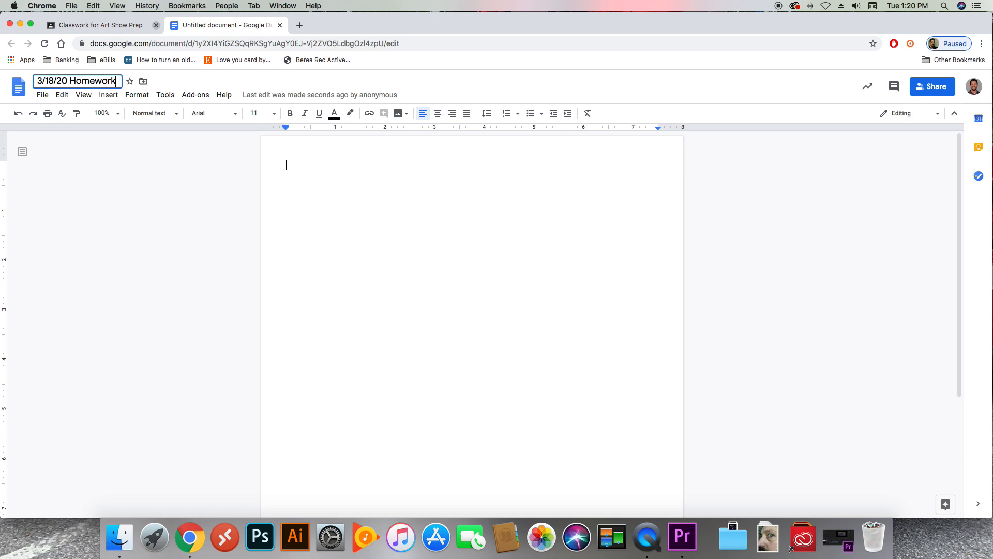
Start a numbered list with placeholder text as question 1 and leave blank answer lines before item 2
{"action": "left_click", "coordinate": [292, 171]}
{"action": "type", "text": "1"}
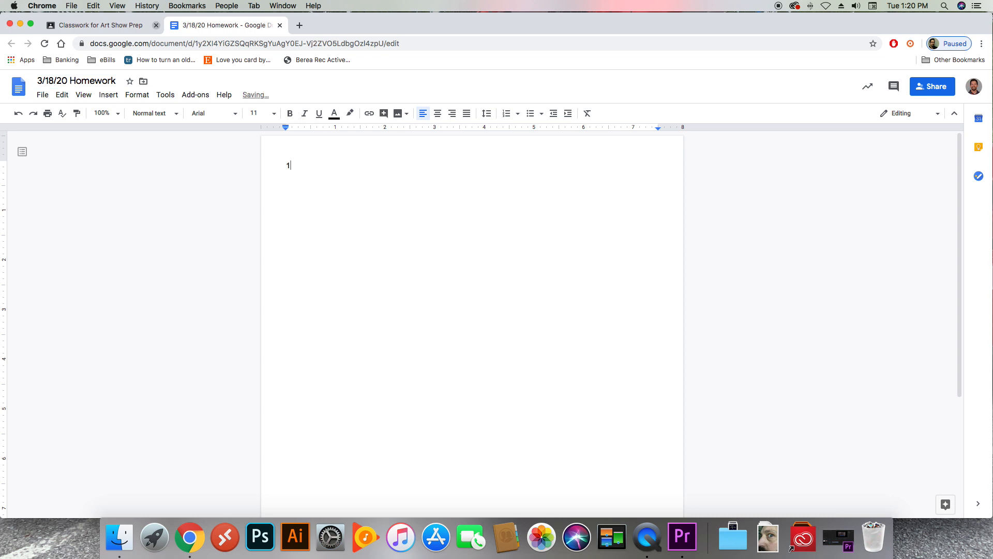
{"action": "type", "text": ". sdfjhsad;fjklhsdf;lhsdf;l"}
{"action": "key", "text": "Return"}
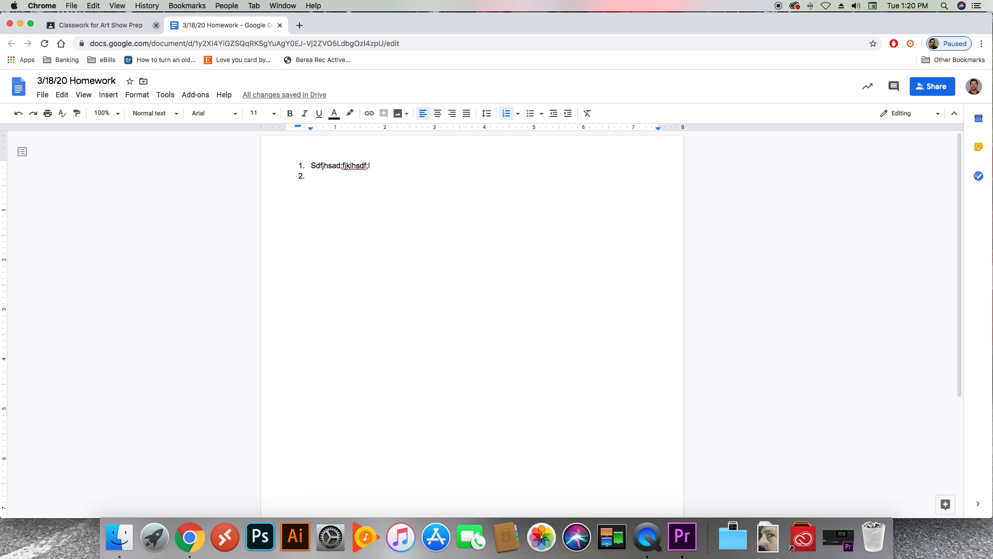
{"action": "left_click", "coordinate": [447, 167]}
{"action": "key", "text": "Return"}
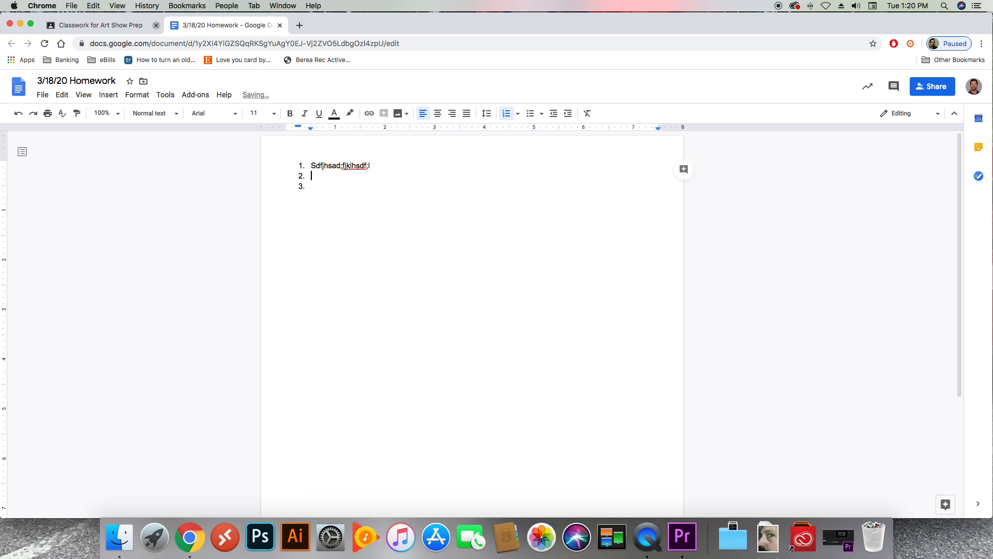
{"action": "key", "text": "Return"}
{"action": "key", "text": "Return"}
{"action": "key", "text": "Return"}
{"action": "key", "text": "Down"}
Fill in question 2 with placeholder text and add blank answer lines between it and item 3
{"action": "type", "text": "dsflkhsdlkhdf;lkhdf;lkhsadflk"}
{"action": "key", "text": "Return"}
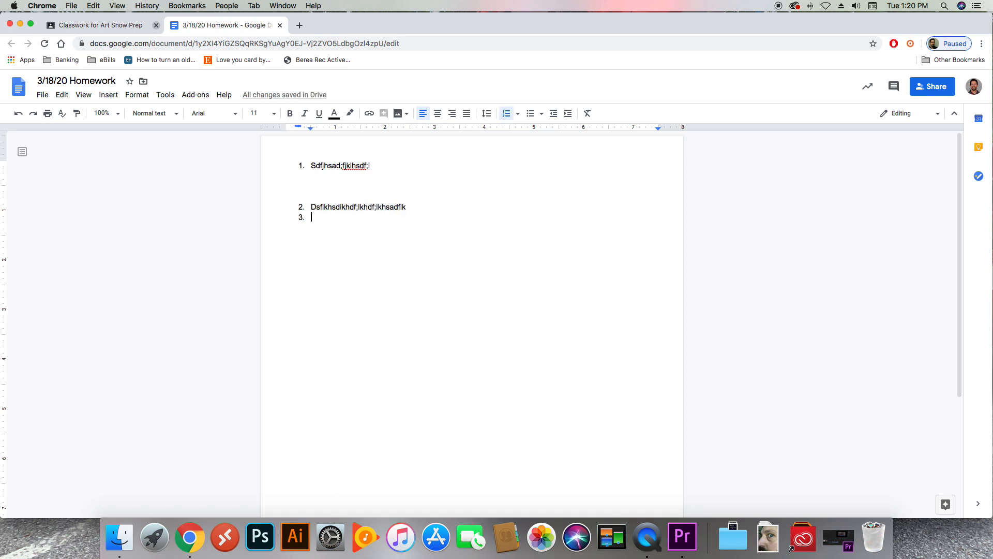
{"action": "left_click", "coordinate": [414, 212]}
{"action": "key", "text": "Return"}
{"action": "key", "text": "Return"}
{"action": "key", "text": "Return"}
{"action": "key", "text": "Return"}
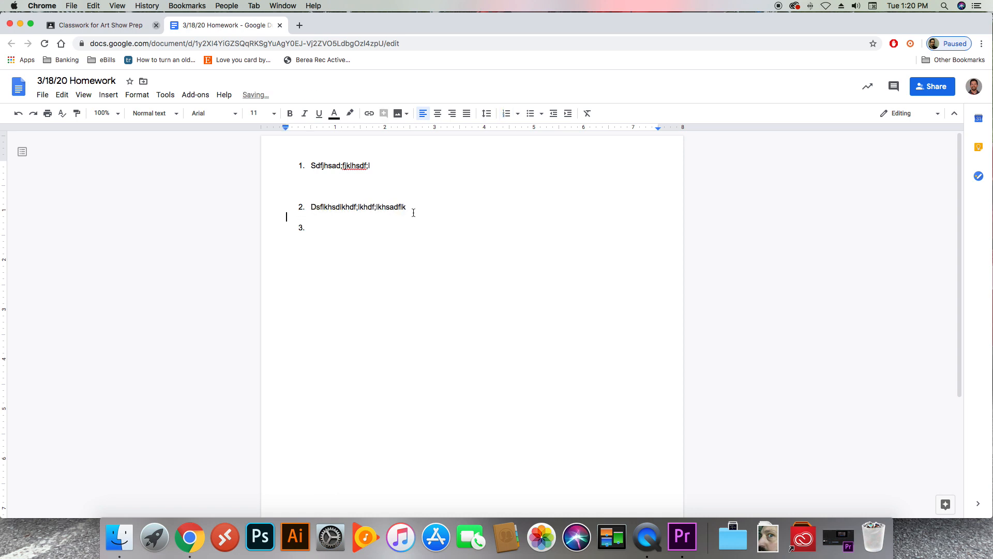
Fill in question 3 of the numbered list with placeholder text
{"action": "left_click", "coordinate": [345, 248]}
{"action": "type", "text": "sdlfkh;sdlfkhs;adfh;;jksafd"}
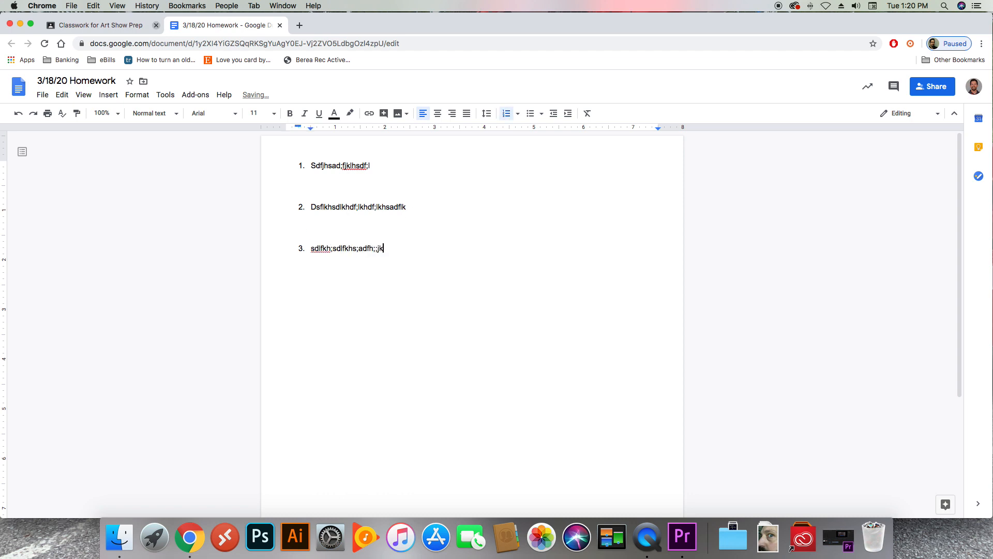
{"action": "double_click", "coordinate": [409, 287]}
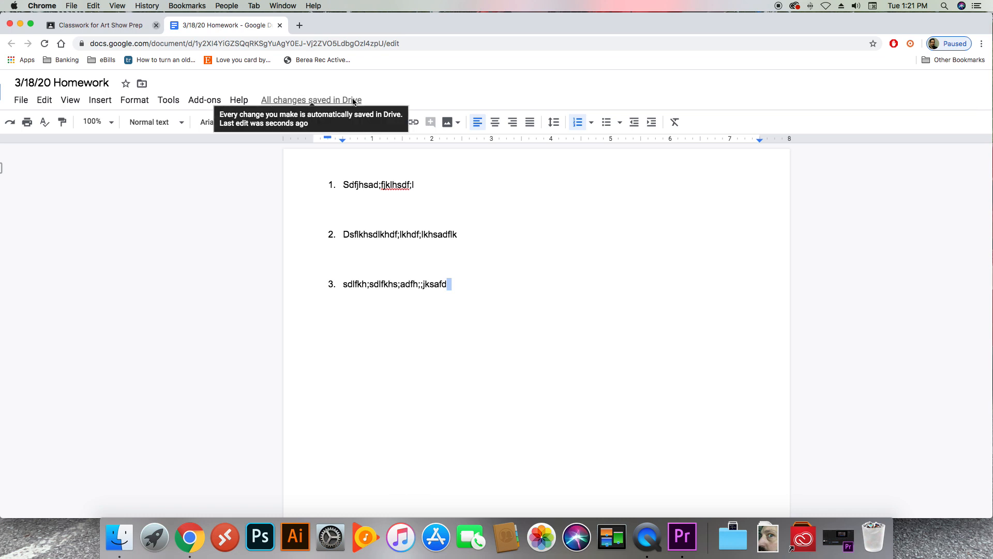
Return to the assignment and set the attached document to "Make a copy for each student", rechecking the homework document
{"action": "left_click", "coordinate": [111, 30]}
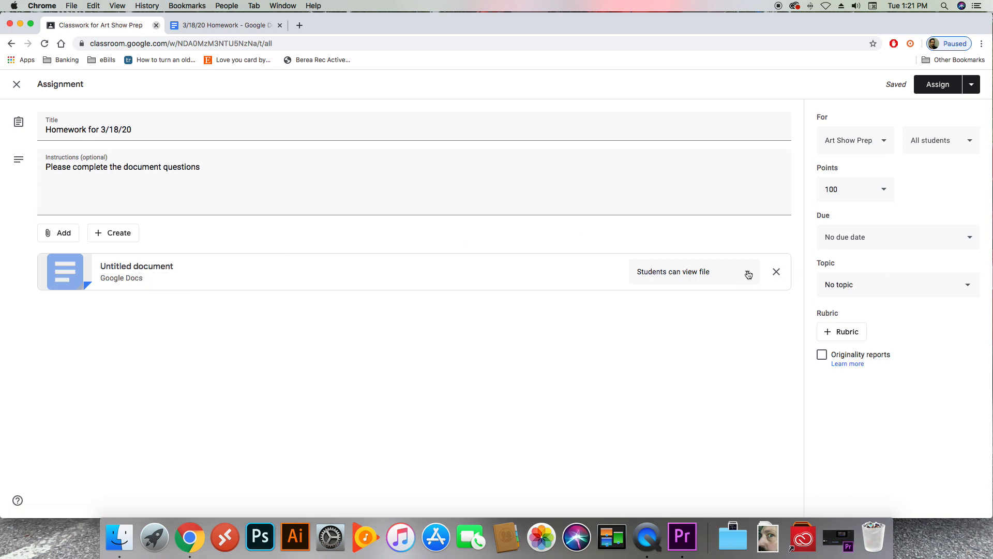
{"action": "left_click", "coordinate": [683, 275]}
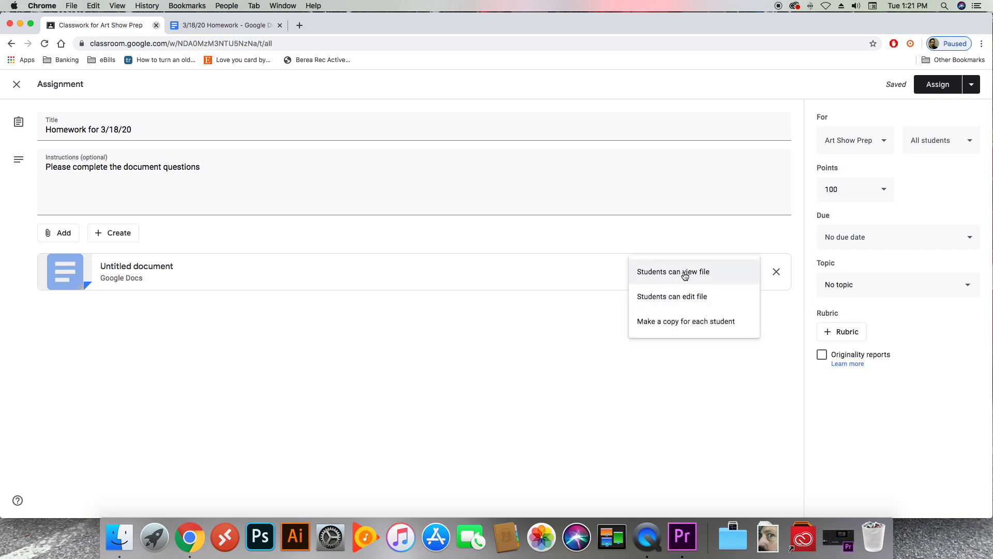
{"action": "left_click", "coordinate": [718, 321]}
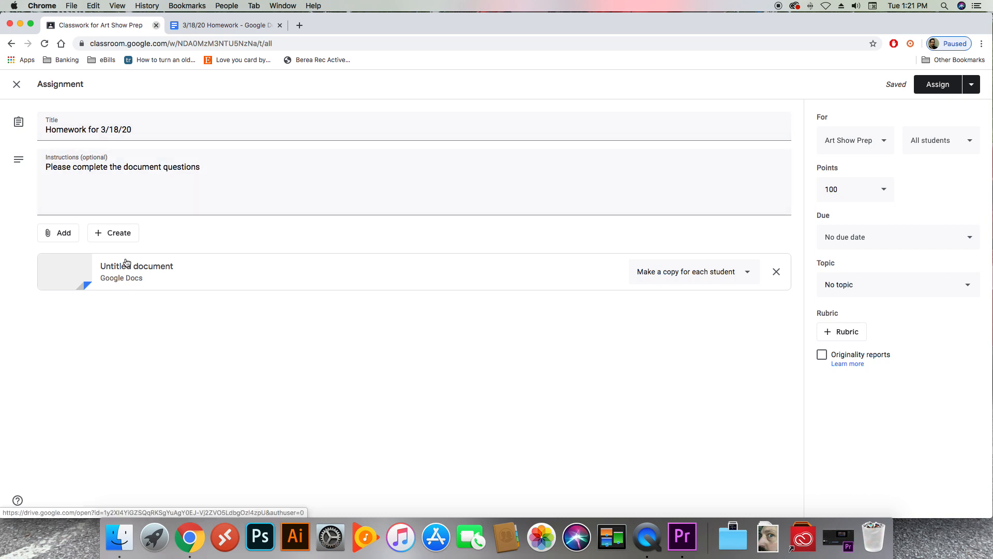
{"action": "left_click", "coordinate": [224, 26]}
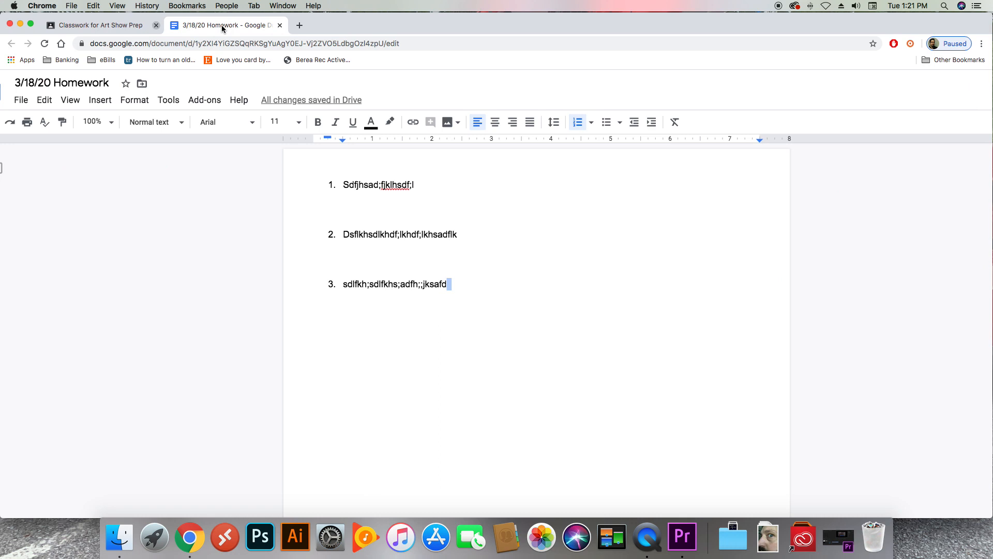
{"action": "left_click", "coordinate": [108, 26]}
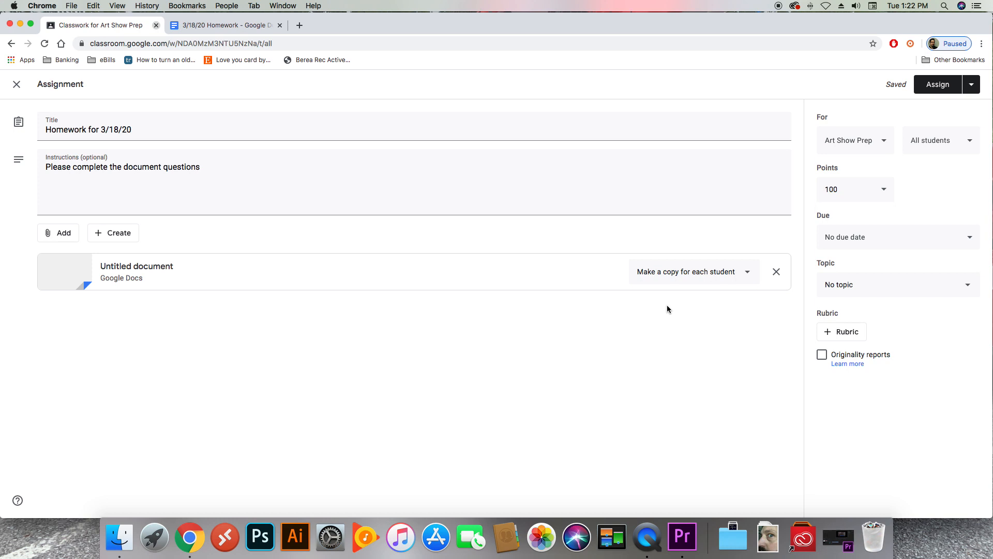
Keep Art Show Prep as the class and assign the work only to the second and fourth students listed
{"action": "left_click", "coordinate": [882, 143]}
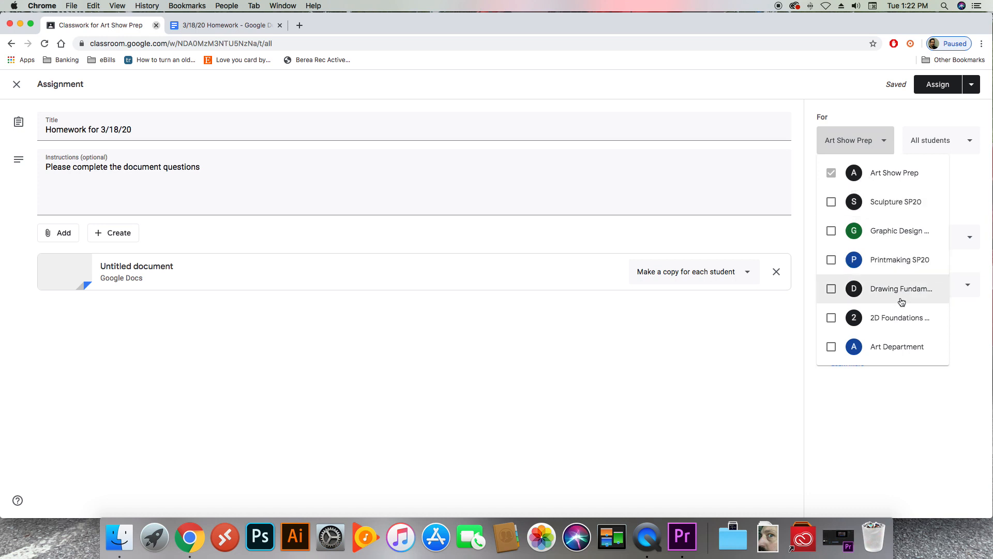
{"action": "left_click", "coordinate": [881, 118]}
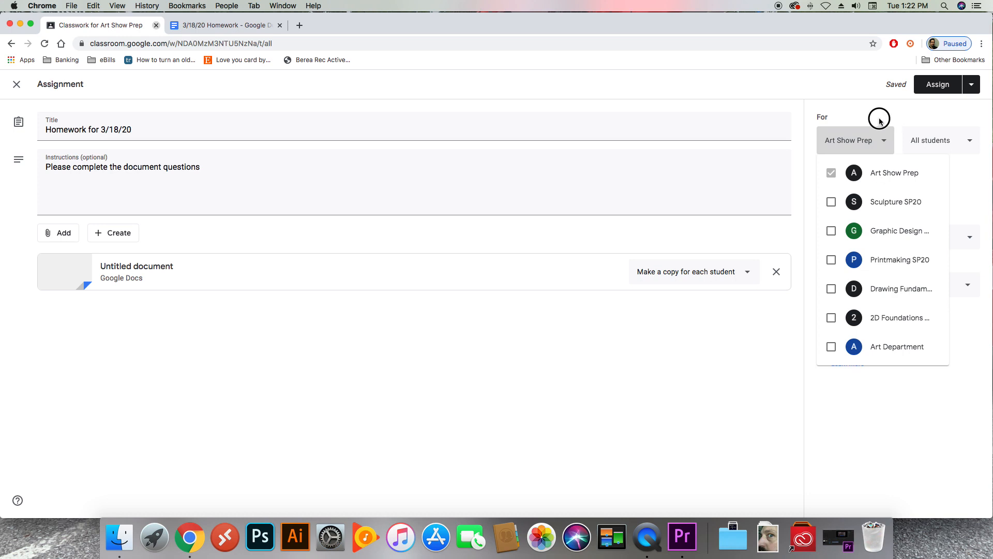
{"action": "left_click", "coordinate": [948, 145]}
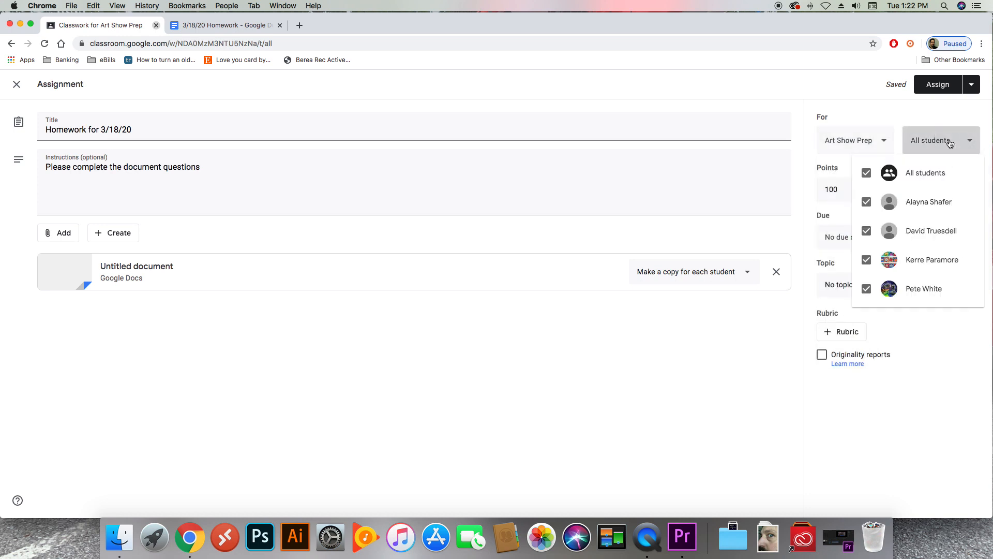
{"action": "left_click", "coordinate": [866, 179]}
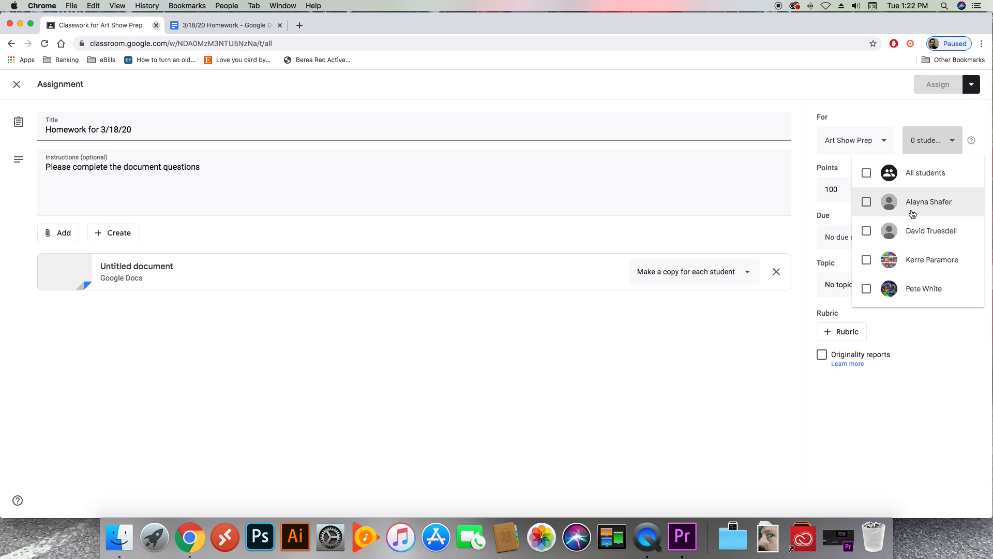
{"action": "left_click", "coordinate": [865, 290]}
{"action": "left_click", "coordinate": [869, 233]}
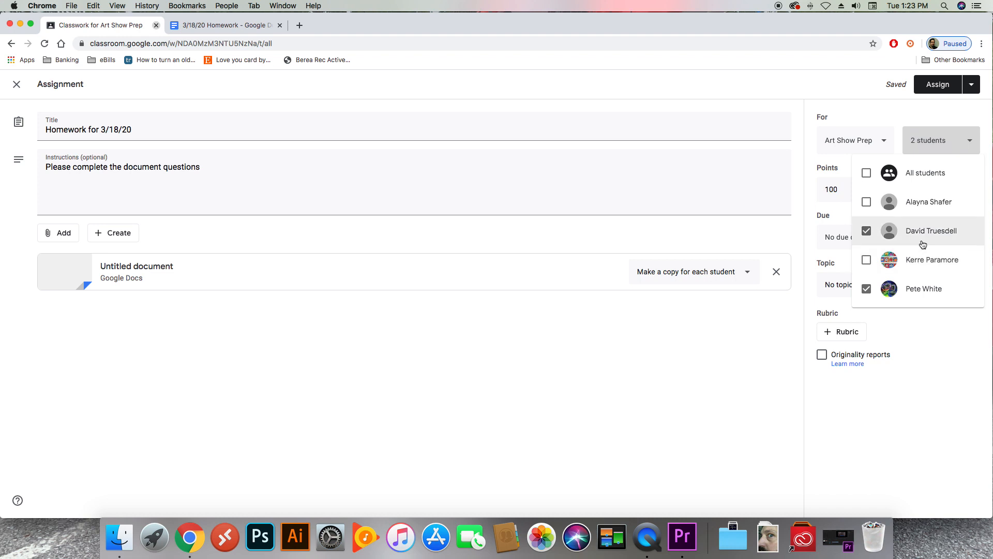
{"action": "left_click", "coordinate": [899, 107]}
Set the assignment's due date to Mar 20, 2020, without a time
{"action": "left_click", "coordinate": [852, 236]}
{"action": "left_click", "coordinate": [926, 278]}
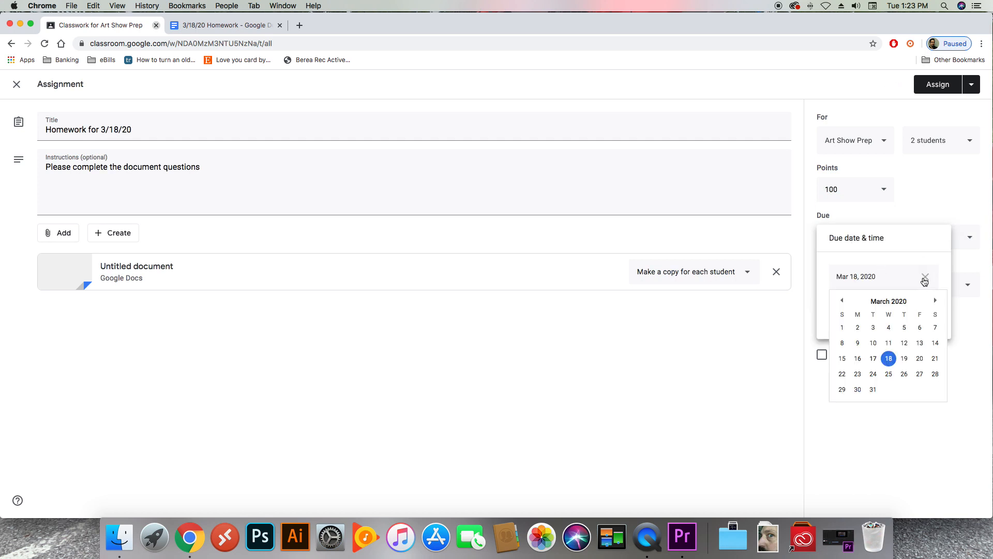
{"action": "left_click", "coordinate": [918, 361]}
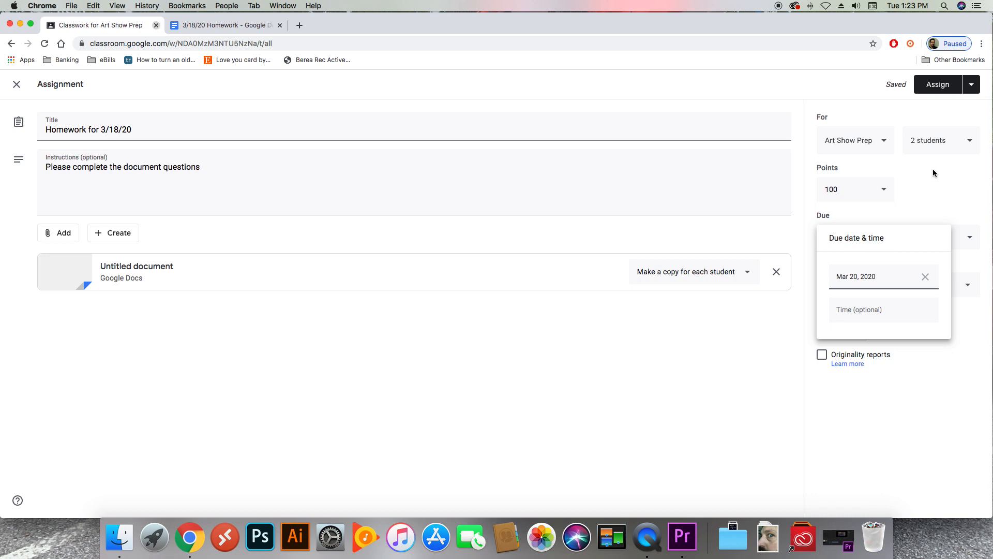
{"action": "left_click", "coordinate": [933, 182]}
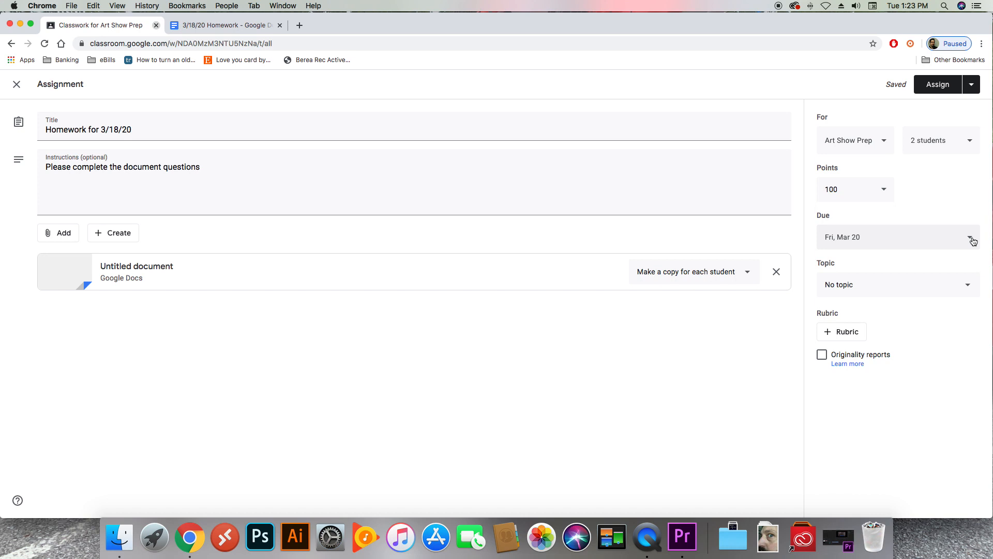
{"action": "left_click", "coordinate": [959, 286]}
{"action": "left_click", "coordinate": [948, 260]}
{"action": "left_click", "coordinate": [829, 334]}
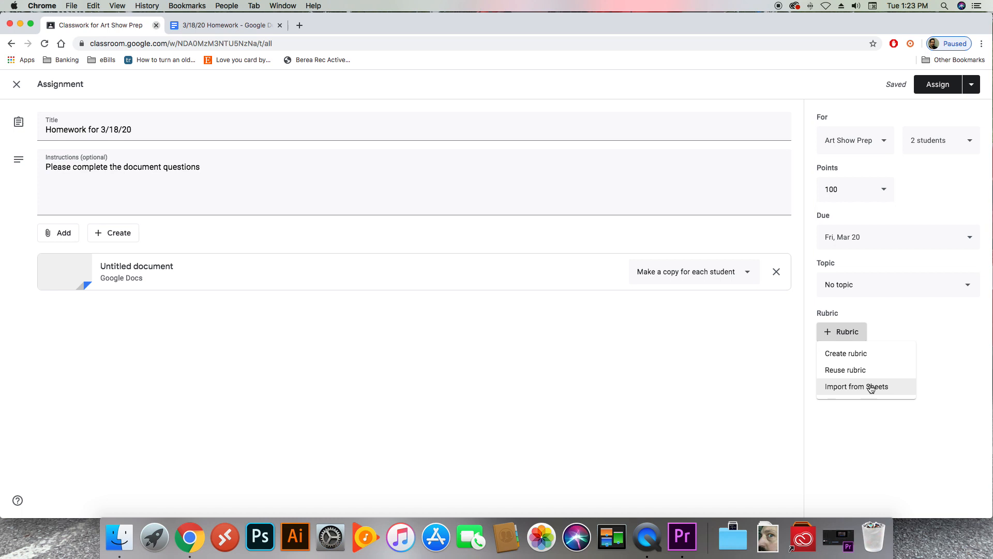
{"action": "left_click", "coordinate": [975, 315]}
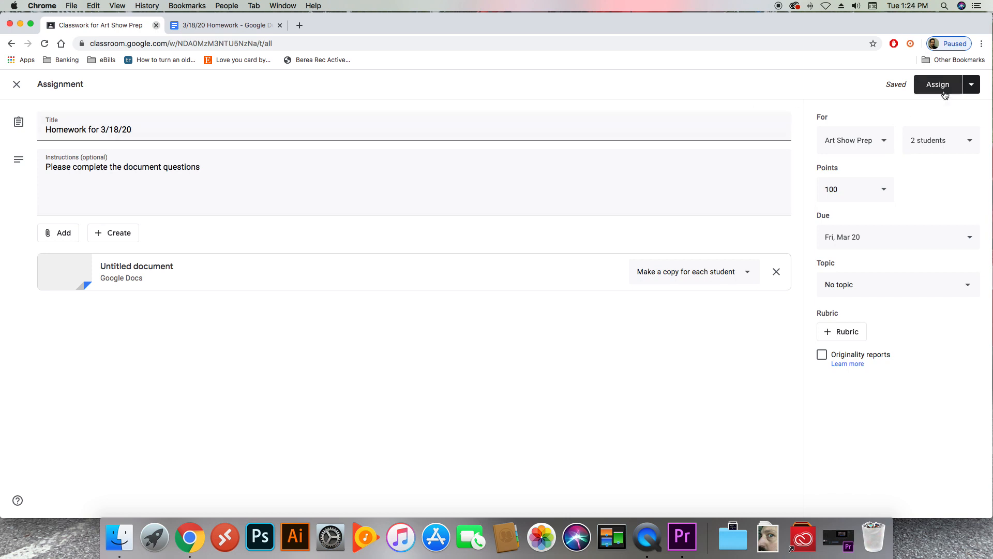
Assign Homework for 3/18/20 to the chosen students and open its post from the class stream
{"action": "left_click", "coordinate": [974, 87]}
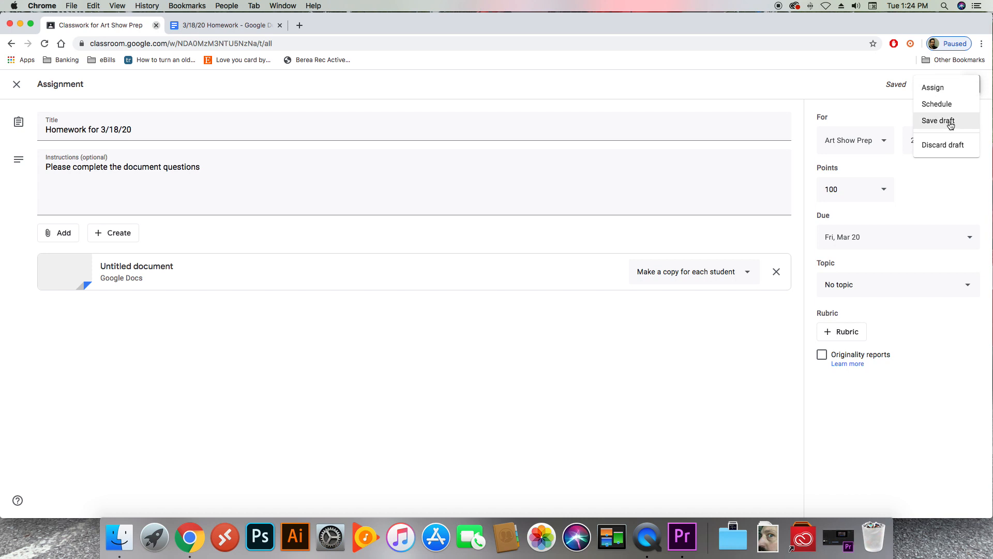
{"action": "left_click", "coordinate": [939, 88]}
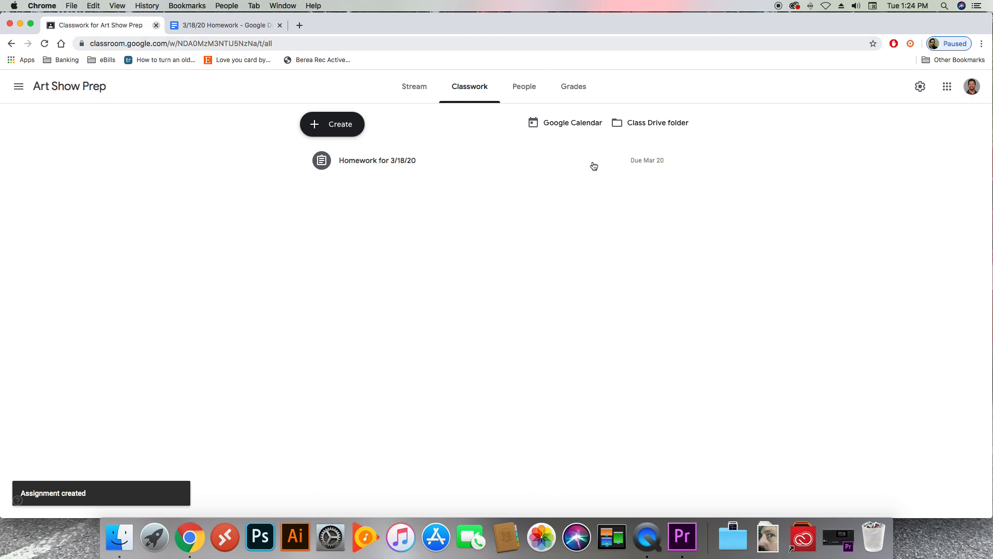
{"action": "left_click", "coordinate": [413, 88]}
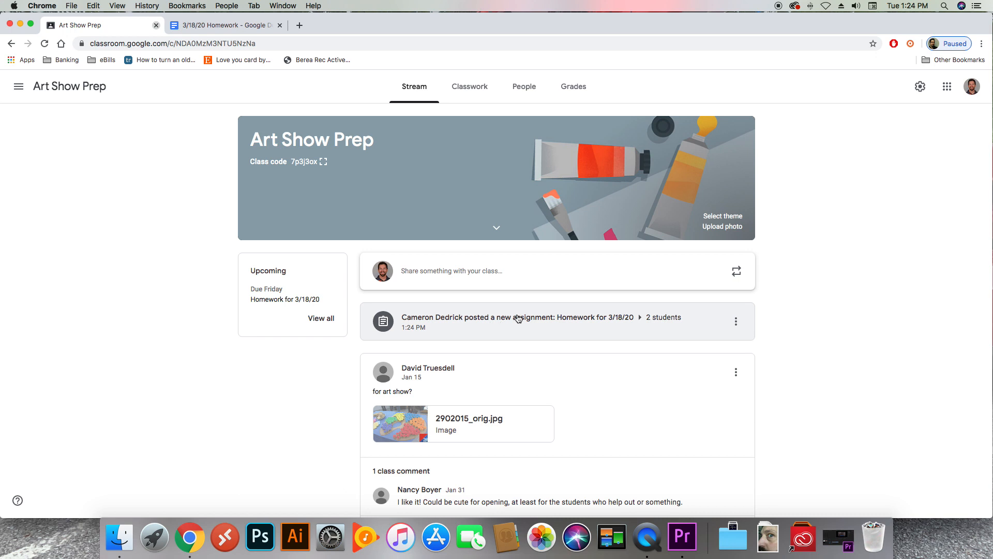
{"action": "left_click", "coordinate": [617, 327]}
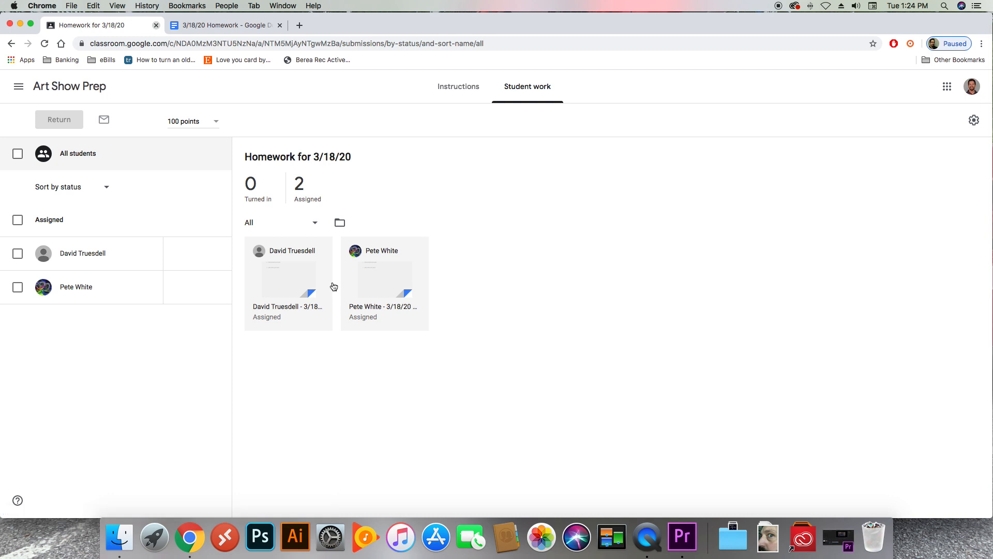
Open the first student's copy of the homework document for grading, rechecking the assignment's student work overview
{"action": "left_click", "coordinate": [287, 284]}
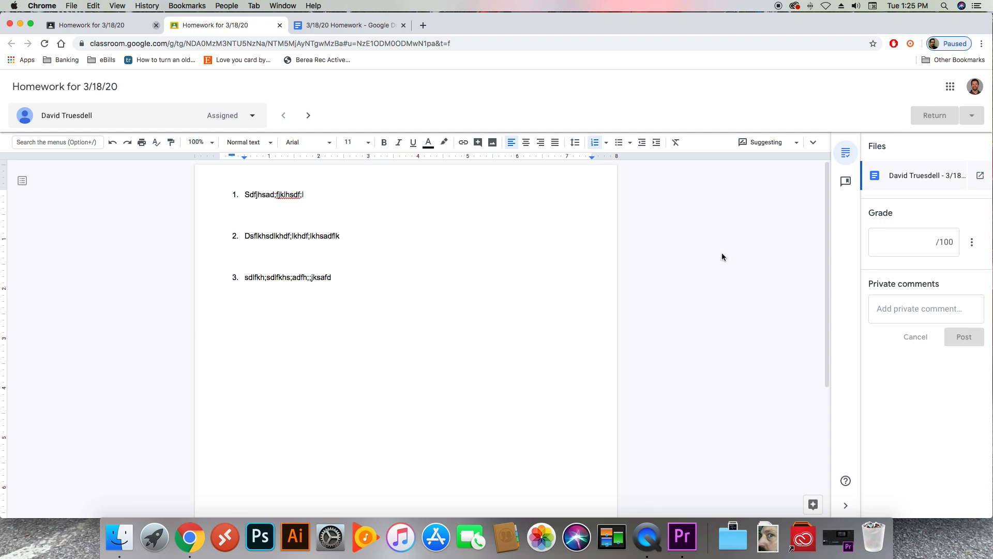
{"action": "left_click", "coordinate": [98, 27]}
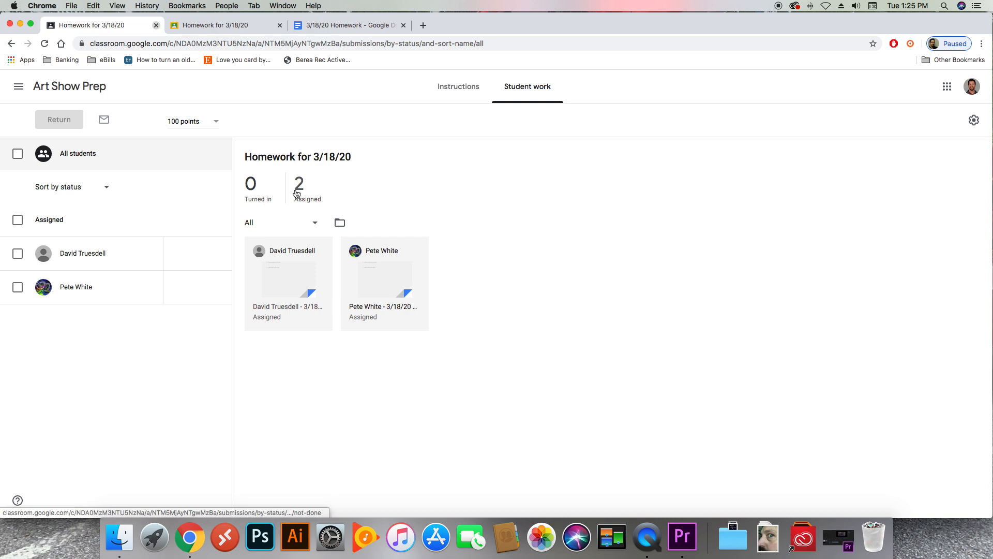
{"action": "left_click", "coordinate": [222, 25]}
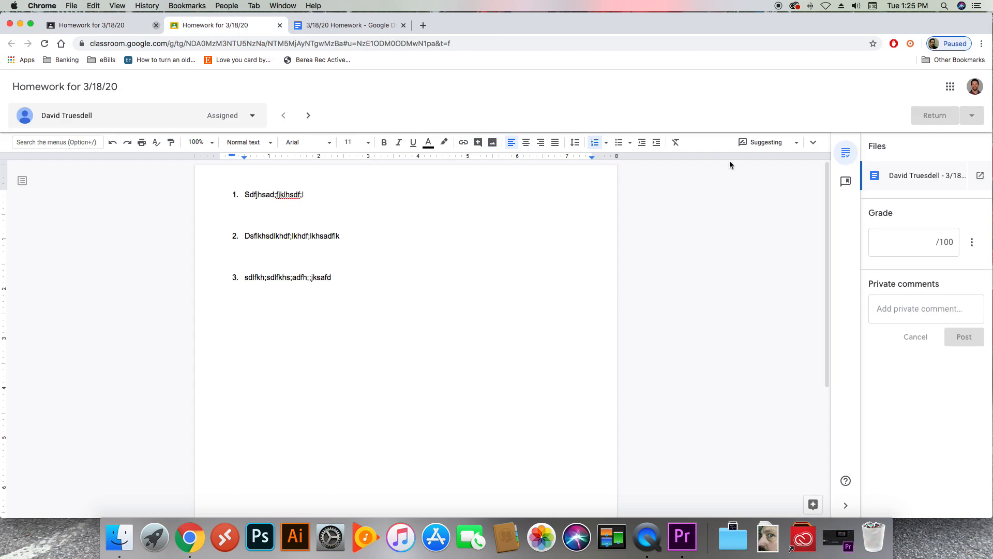
{"action": "left_click", "coordinate": [942, 241]}
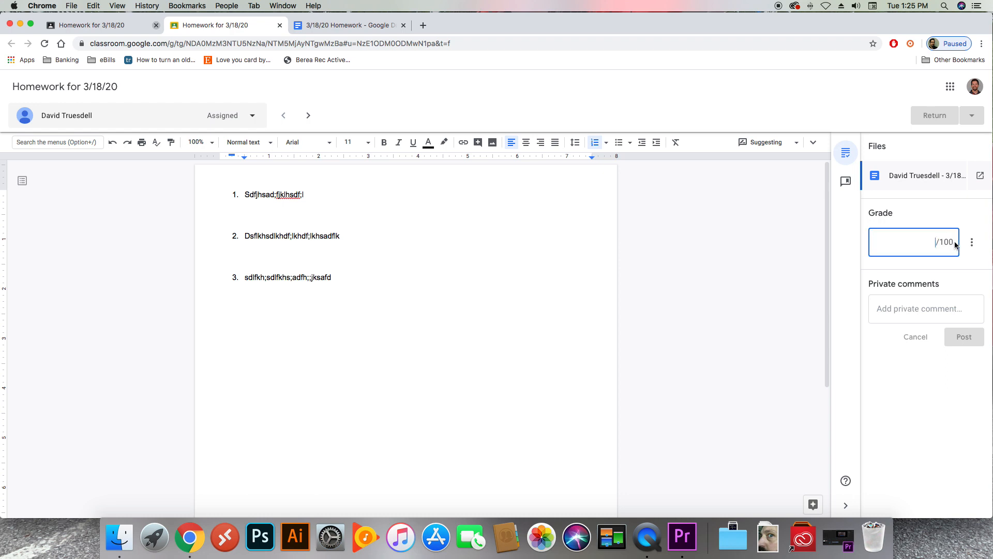
{"action": "left_click", "coordinate": [972, 243]}
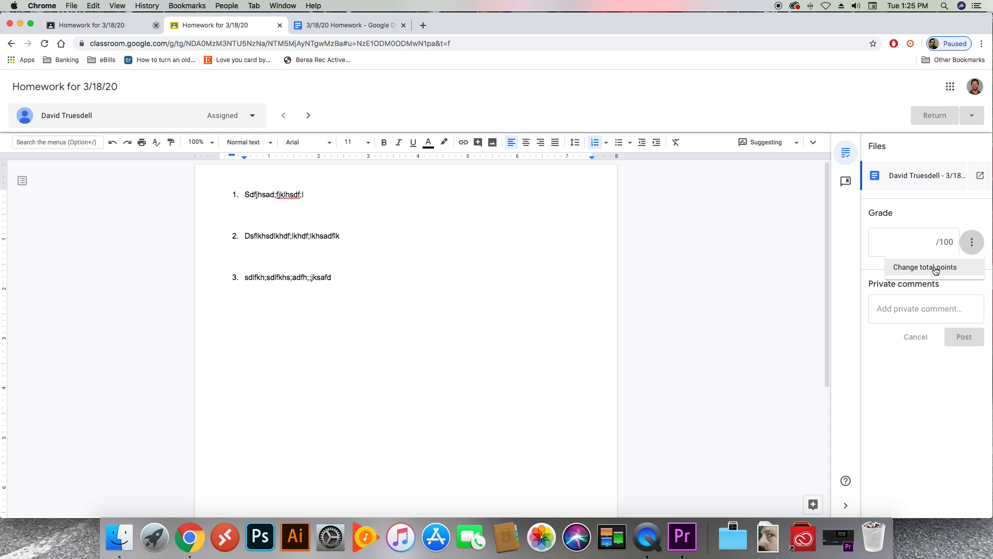
{"action": "left_click", "coordinate": [926, 243]}
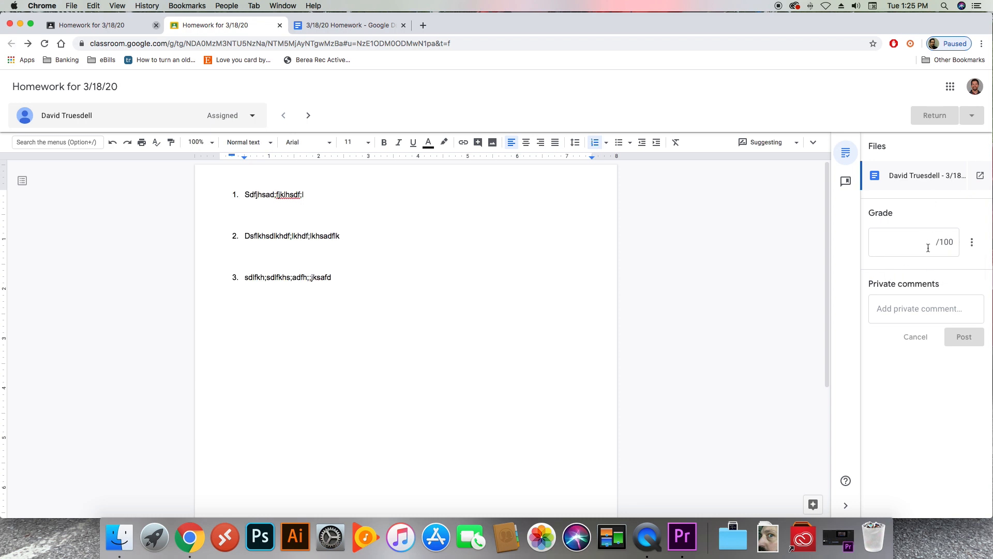
Post a private "Great Job" comment on the first student's work, addressing the student by first name
{"action": "left_click", "coordinate": [888, 312]}
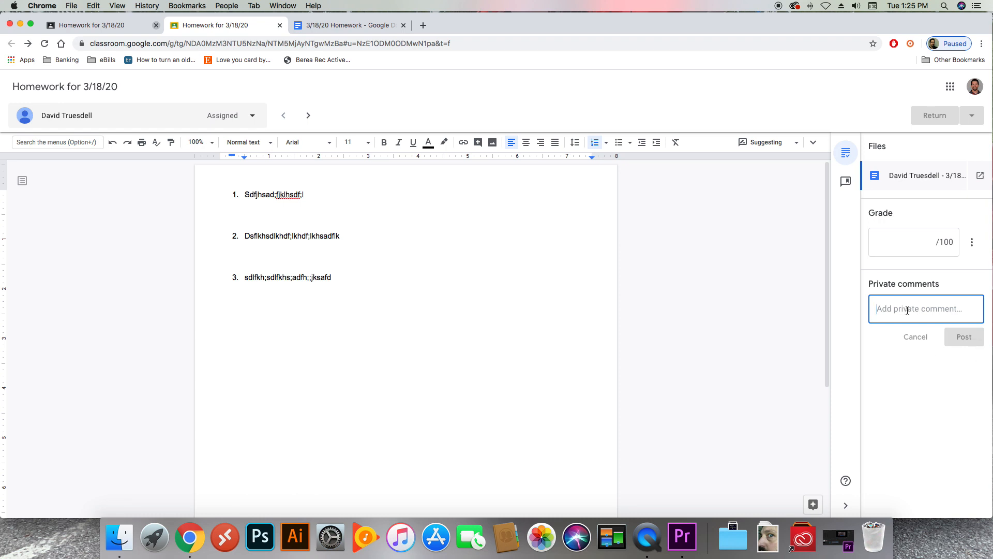
{"action": "type", "text": "Great"}
{"action": "type", "text": " Joh"}
{"action": "type", "text": "b, David!"}
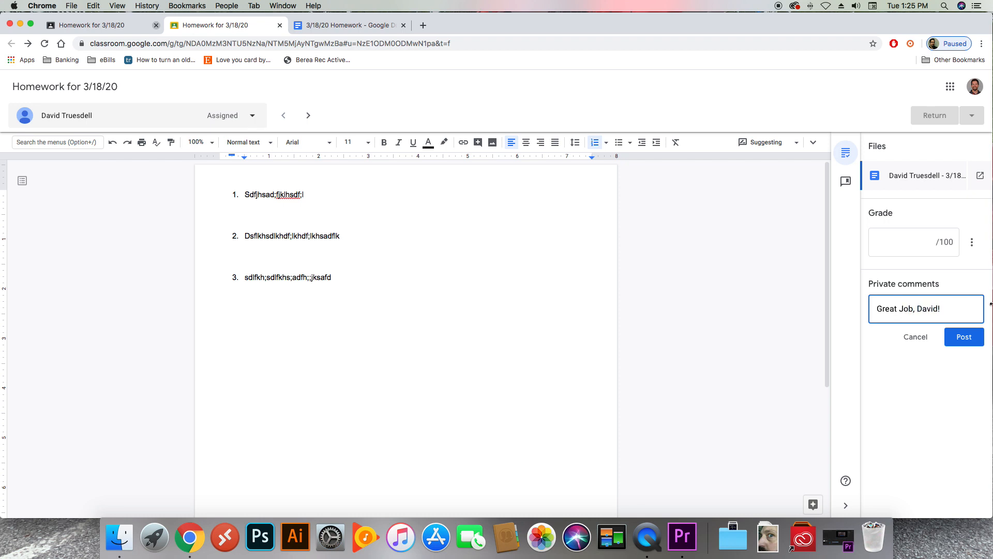
{"action": "left_click", "coordinate": [967, 337]}
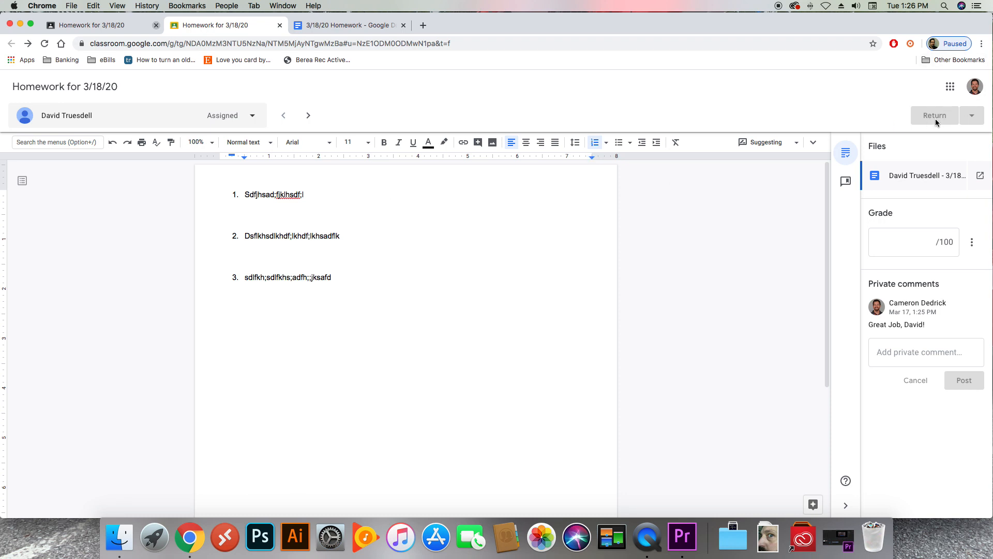
Grade the first student's homework 100 out of 100 and return it to the student
{"action": "left_click", "coordinate": [925, 243]}
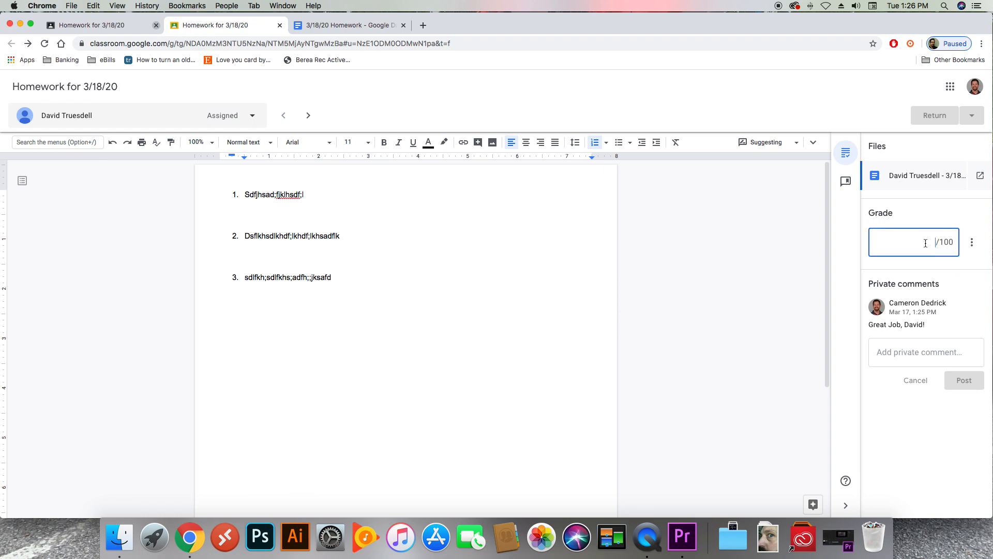
{"action": "type", "text": "100"}
{"action": "key", "text": "Return"}
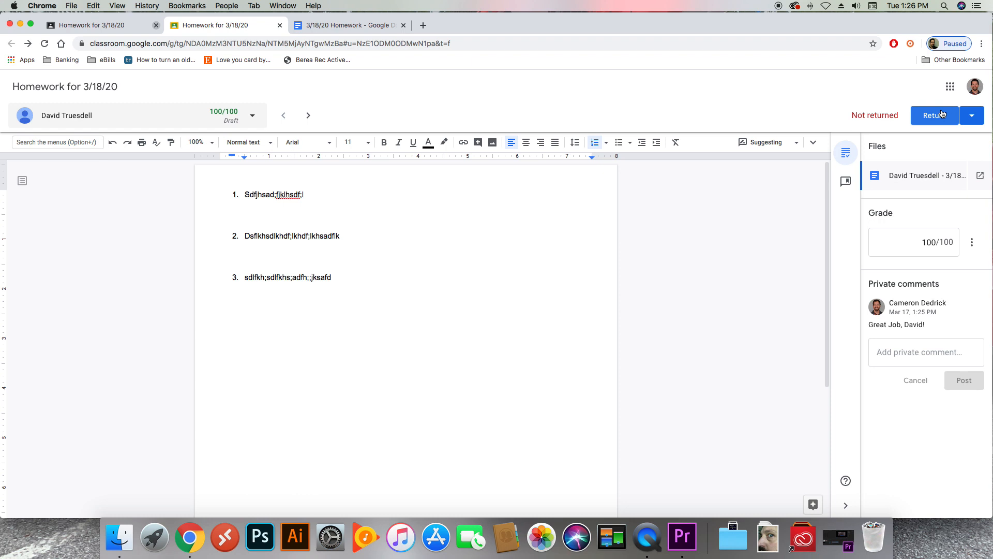
{"action": "left_click", "coordinate": [943, 113]}
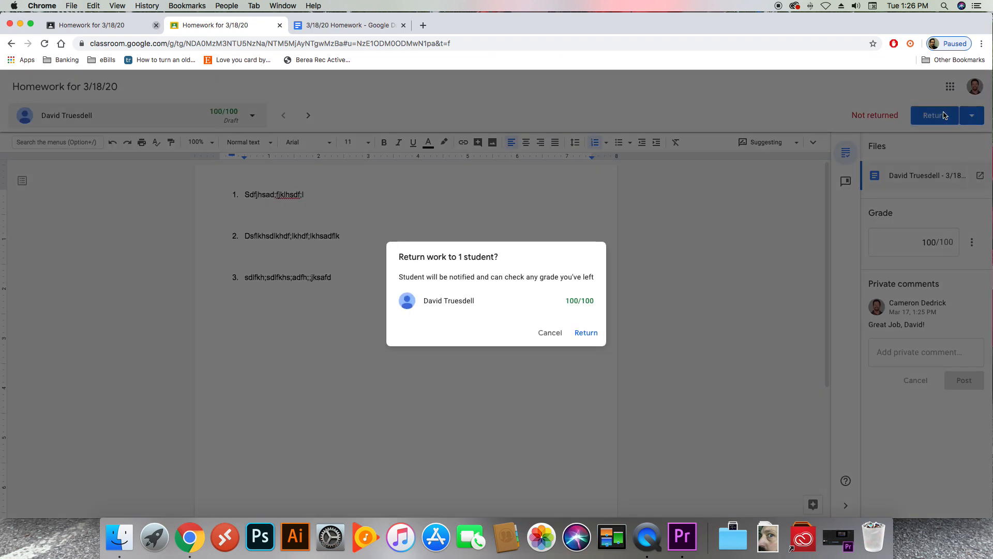
{"action": "left_click", "coordinate": [583, 334]}
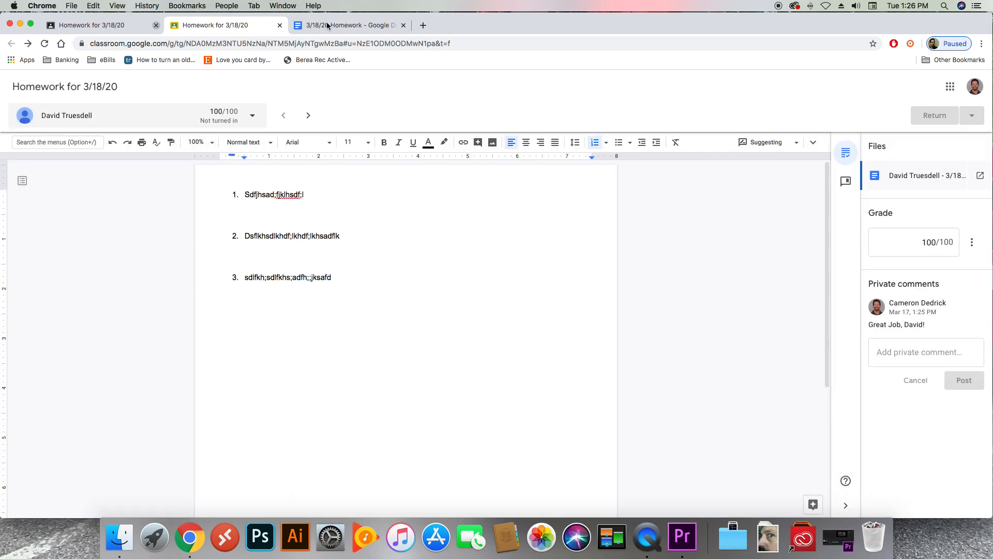
Go back to the assignment's student work overview and reload it to check the updated grading status
{"action": "left_click", "coordinate": [335, 27]}
{"action": "left_click", "coordinate": [91, 25]}
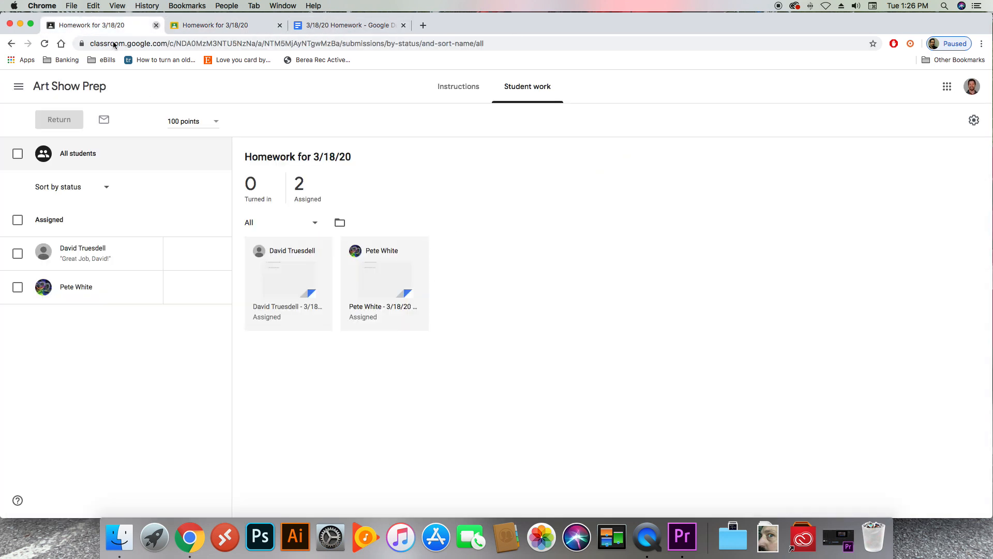
{"action": "left_click", "coordinate": [44, 44]}
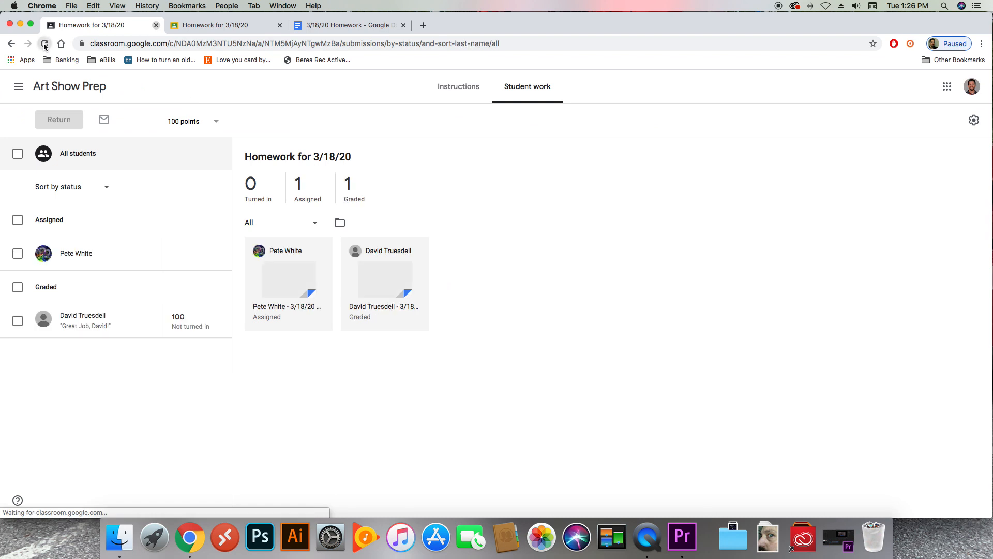